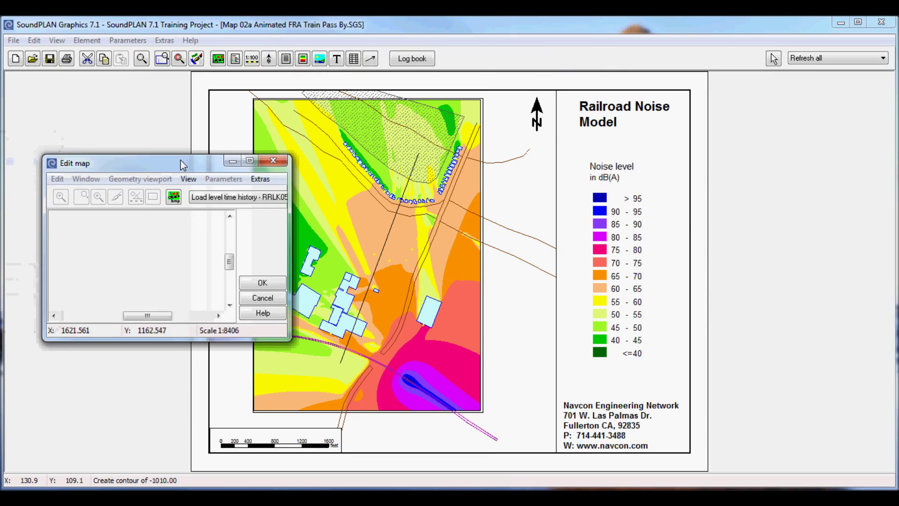
Maximize the Edit map window and reactivate the RRLK0501.res level time history in 'Load level time history' mode
left_click_drag(181, 159, 157, 28)
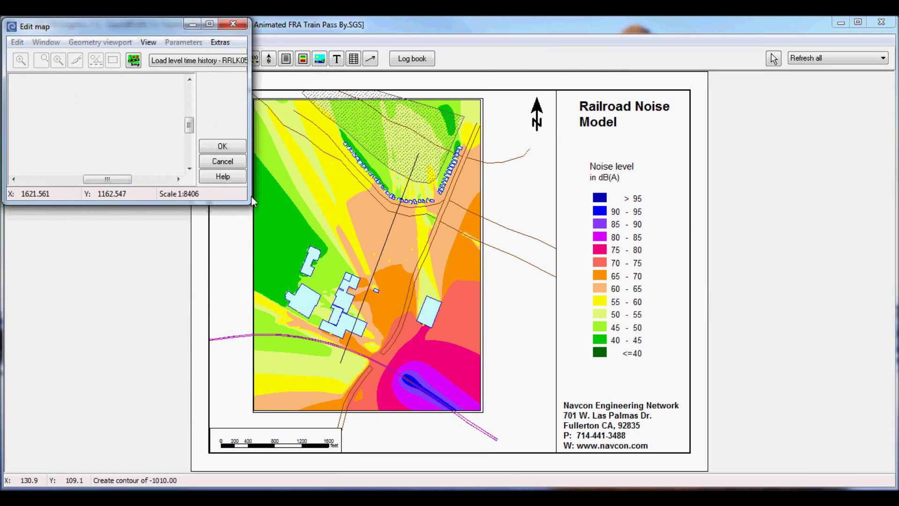
left_click_drag(249, 202, 895, 488)
left_click(324, 61)
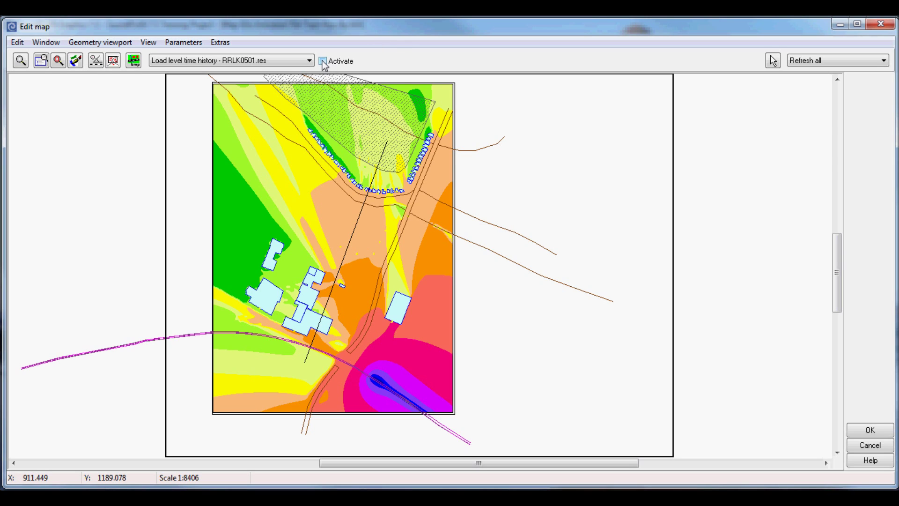
left_click(247, 64)
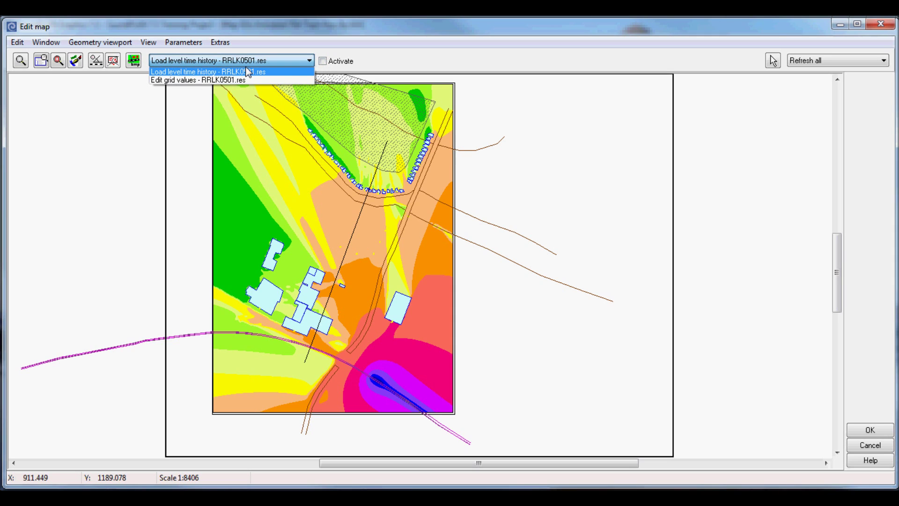
left_click(248, 71)
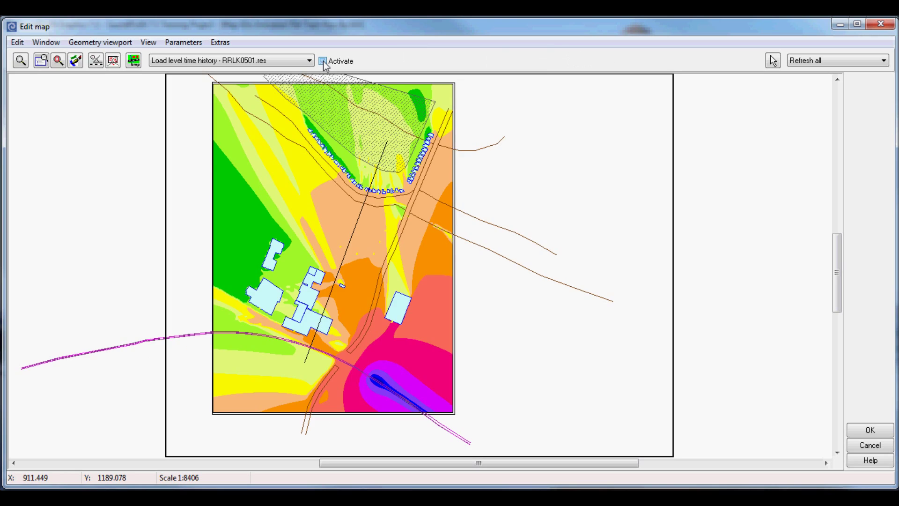
left_click(323, 61)
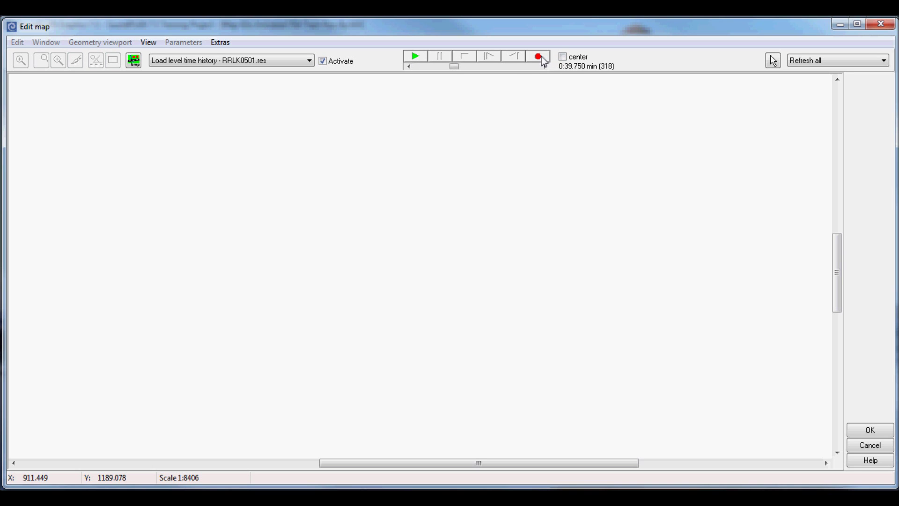
Scrub the pass-by animation along the time slider, ending at 1:15.625 min (605)
left_click_drag(455, 66, 496, 72)
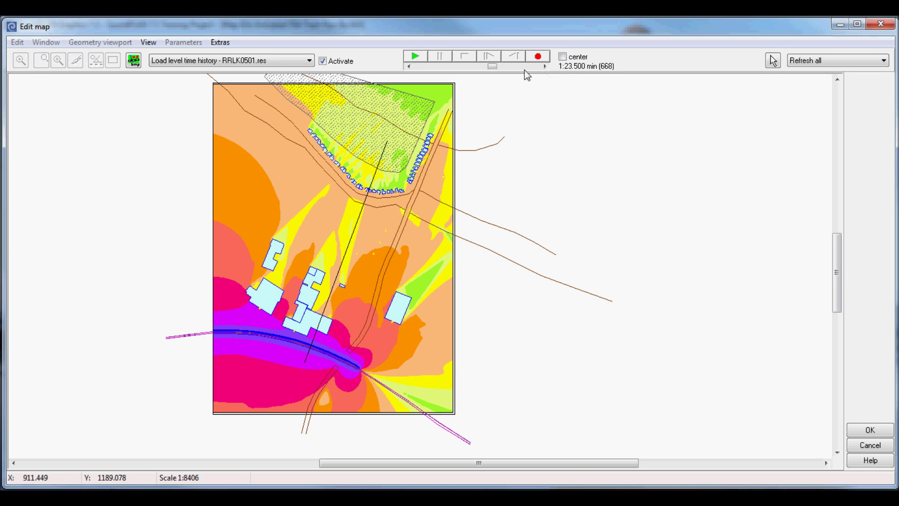
left_click_drag(489, 66, 485, 67)
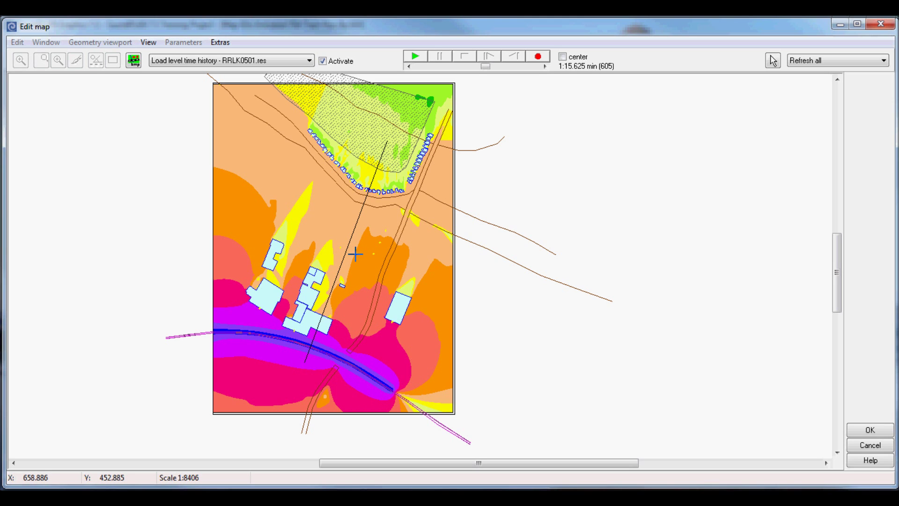
Open the level-time chart for a map point beside the map and set its time near 27 s
left_click(357, 254)
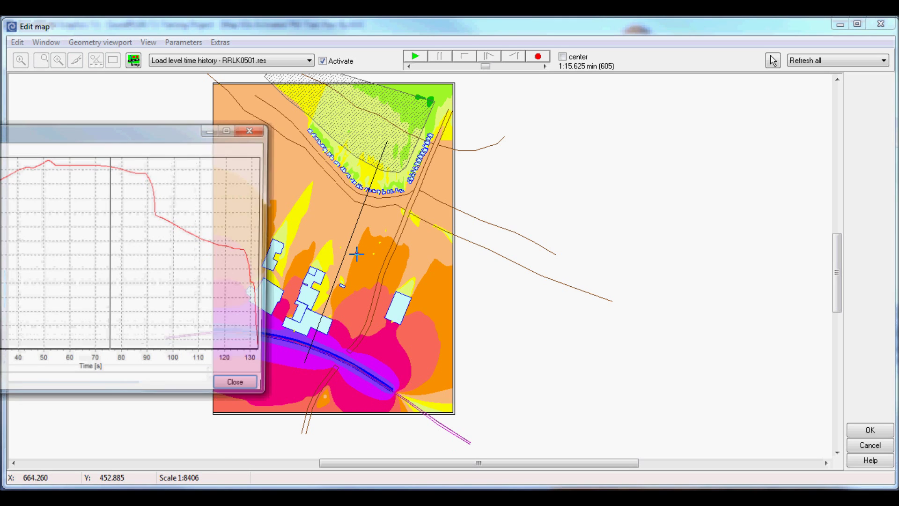
left_click_drag(153, 138, 739, 125)
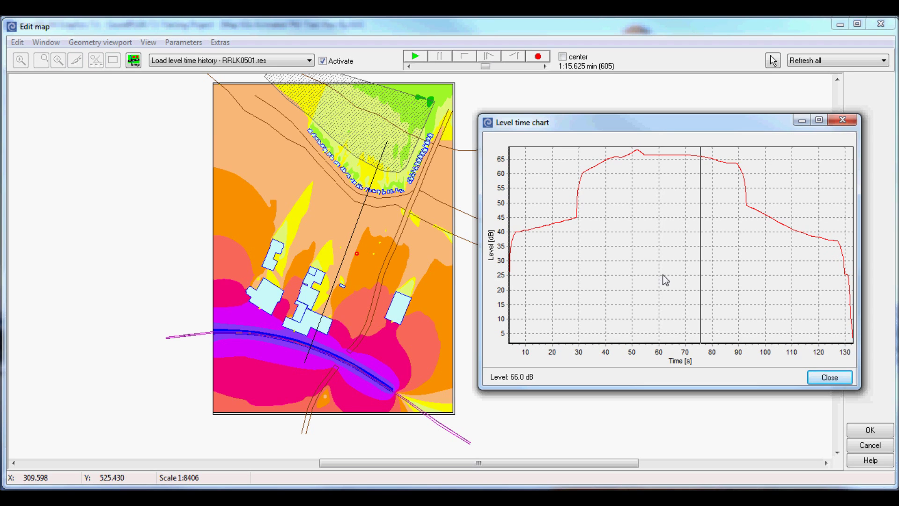
left_click(586, 242)
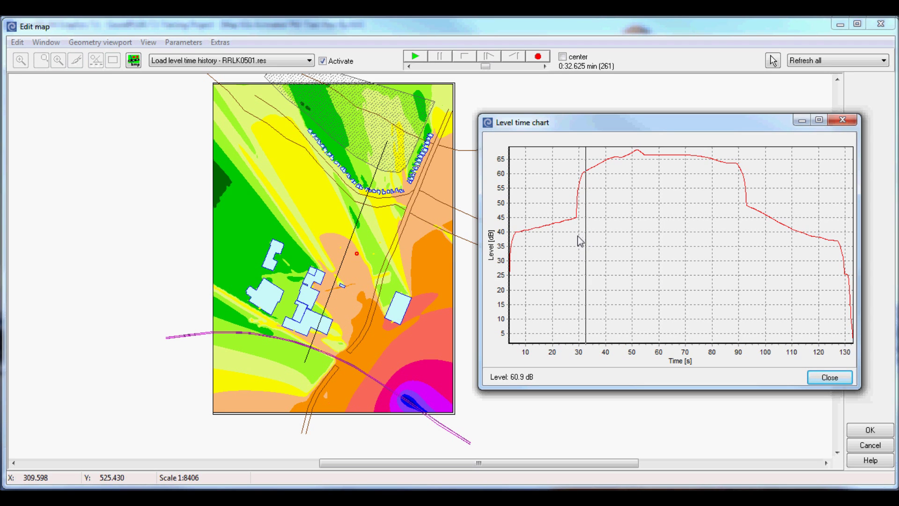
left_click(578, 239)
left_click(570, 241)
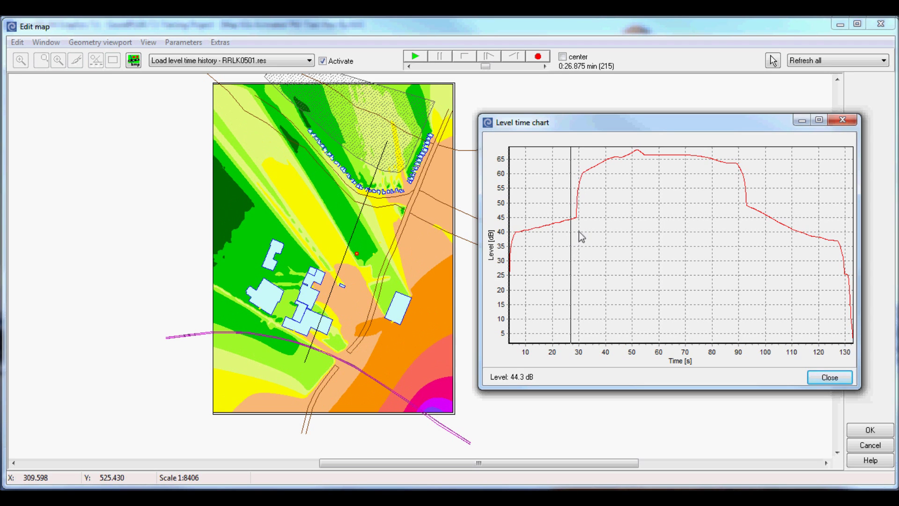
Scrub the chart time between 27 and 32 s across the sharp level rise
left_click(579, 234)
left_click(577, 233)
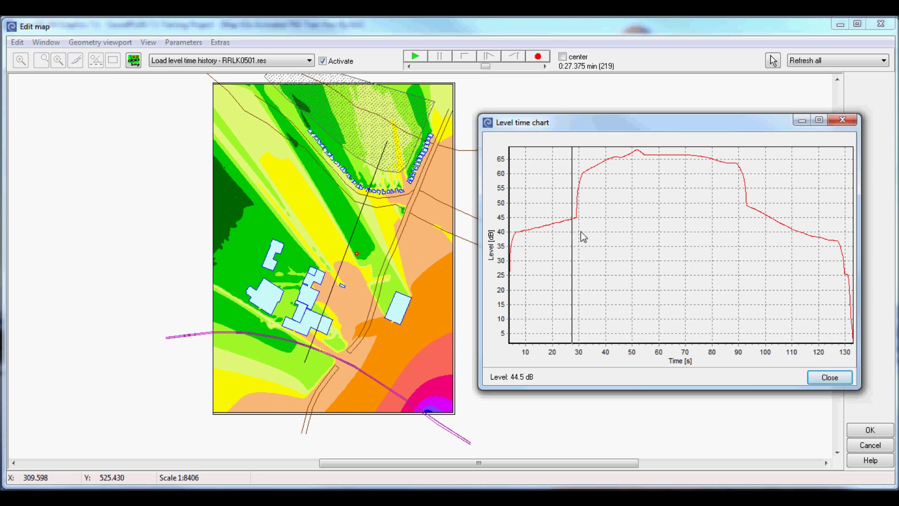
left_click(580, 234)
left_click(580, 234)
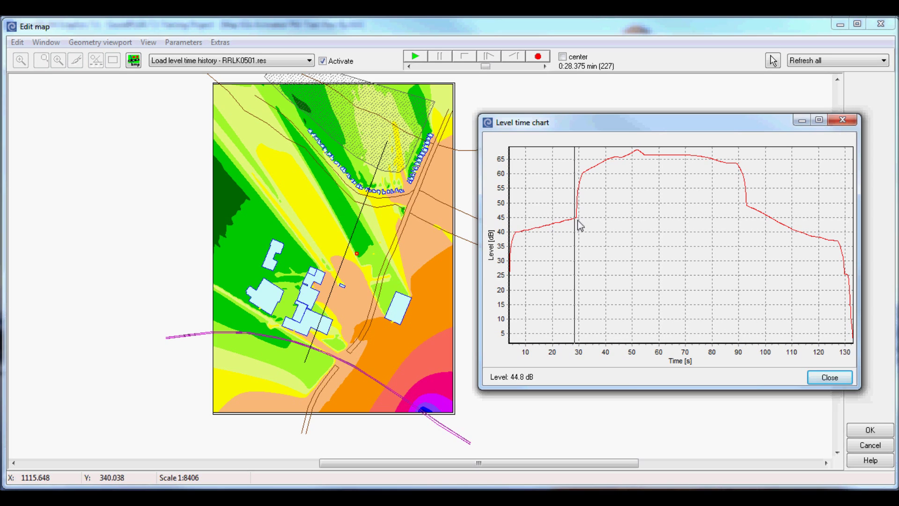
left_click(581, 303)
left_click_drag(581, 303, 601, 291)
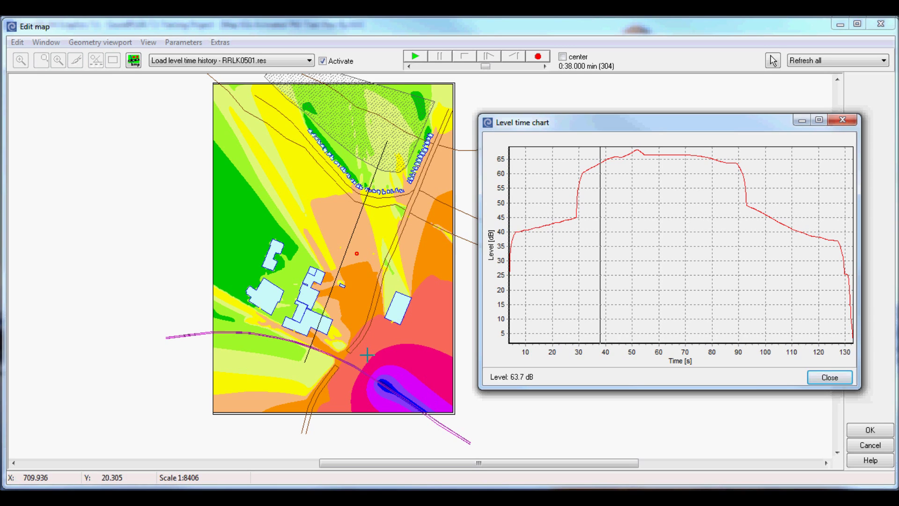
left_click(390, 369)
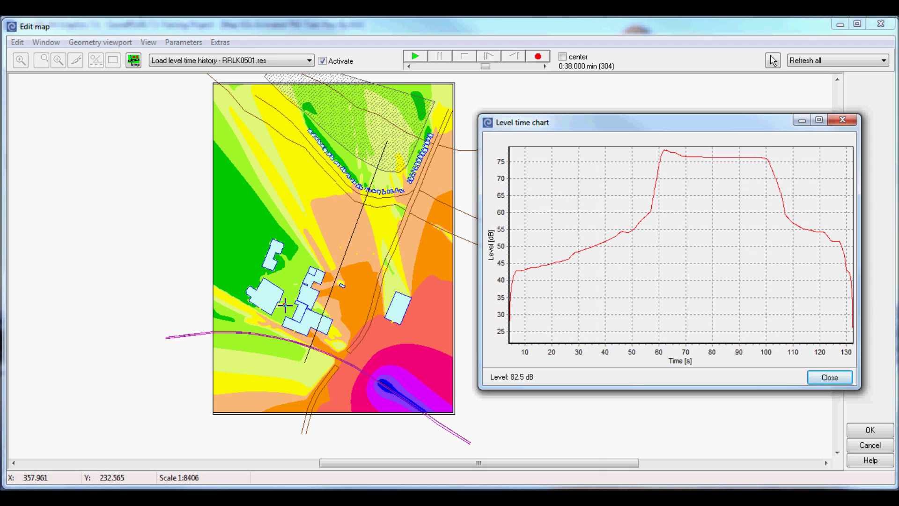
Place a new receptor beside the buildings to recompute its level-time chart
left_click(285, 305)
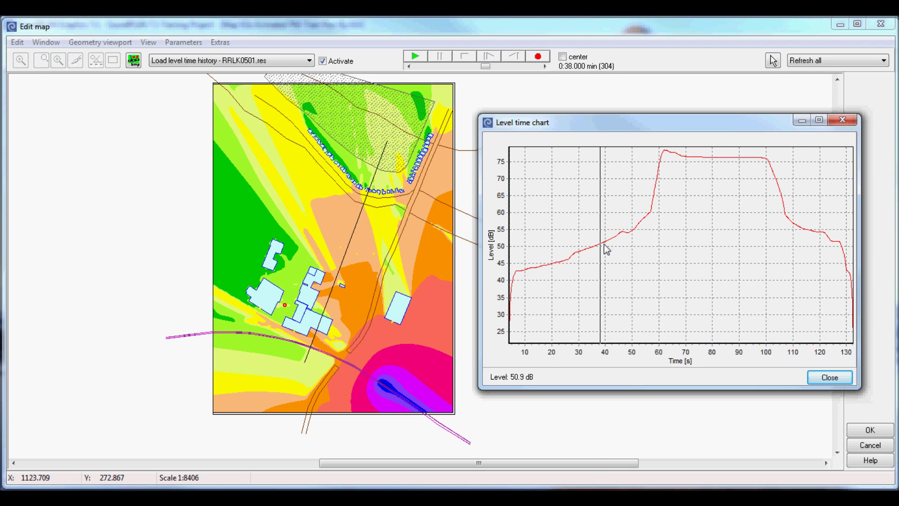
Step the receptor's chart time from 57 s up to the peak near 62 s
left_click(656, 253)
left_click(649, 253)
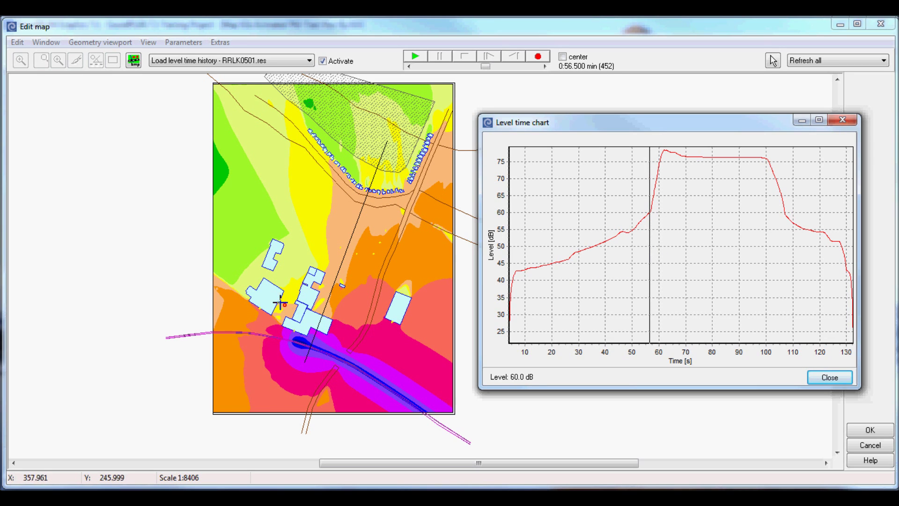
left_click(656, 216)
left_click(659, 213)
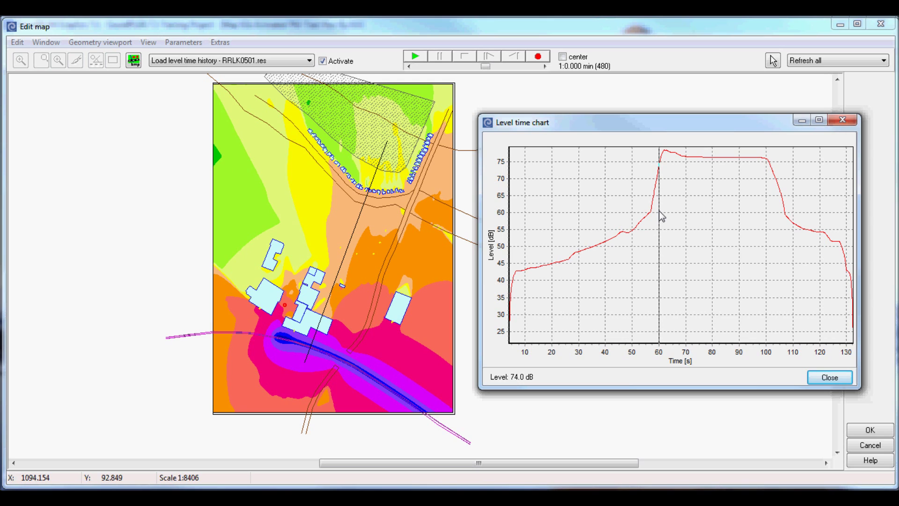
left_click(664, 211)
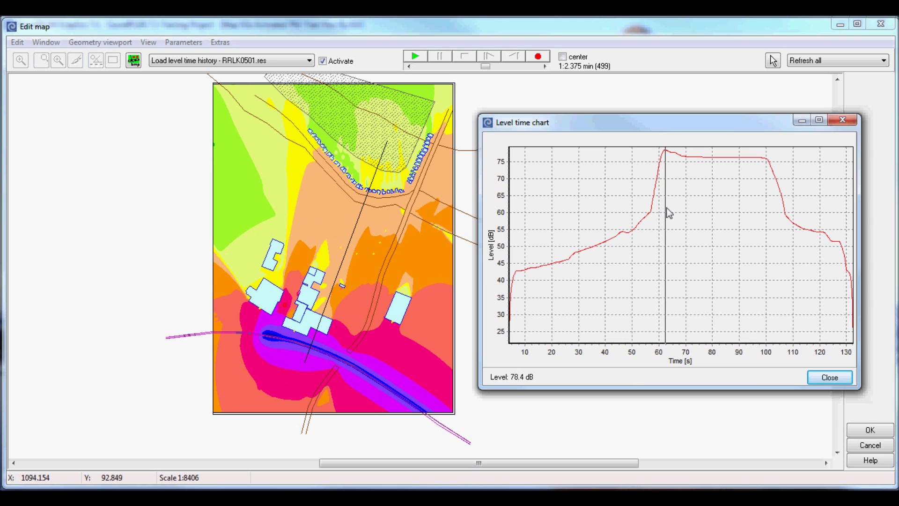
Move the chart time through 100, 103 and 106 s, then close the chart
left_click(770, 223)
left_click(775, 224)
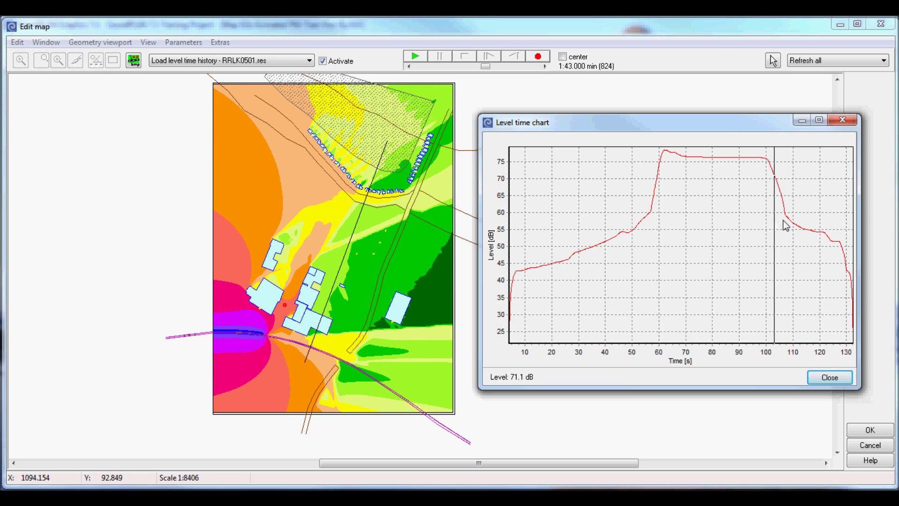
left_click(784, 226)
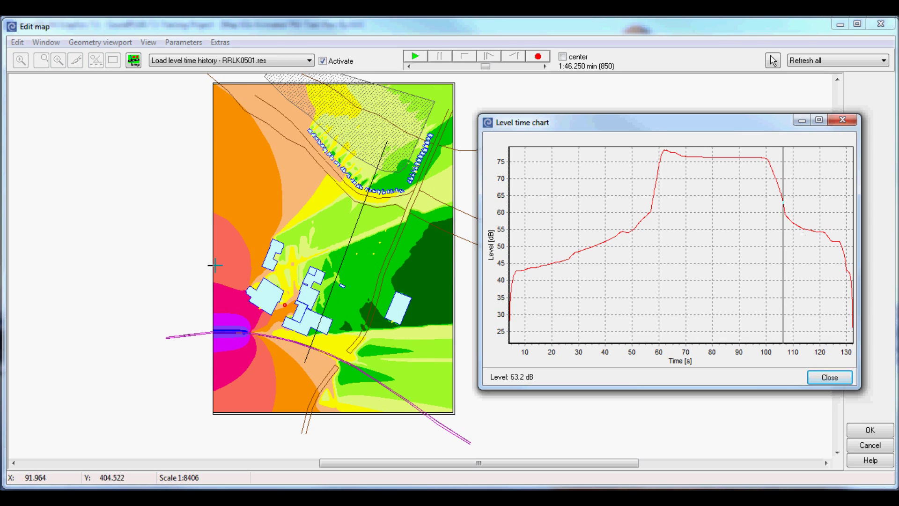
left_click(820, 383)
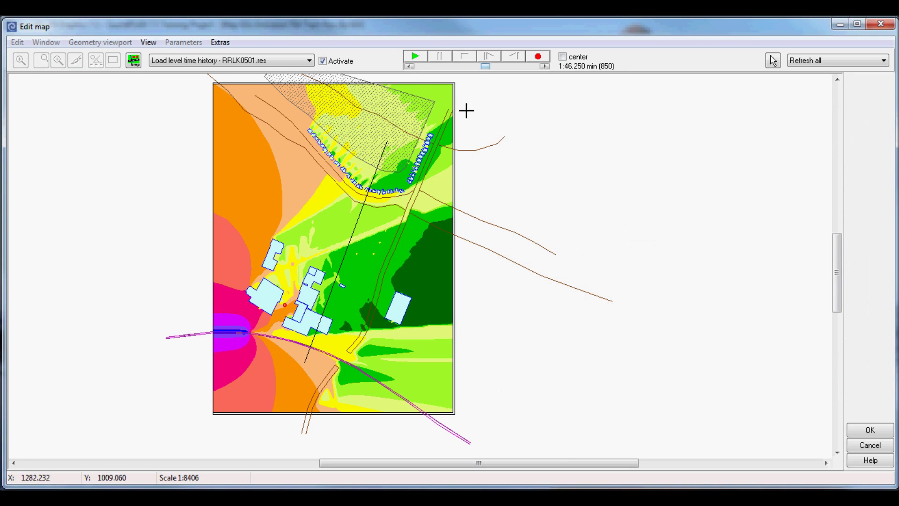
Play the pass-by animation, rewind and skip to 0:30.625 min, and stop at 1:24.250 min
left_click(414, 56)
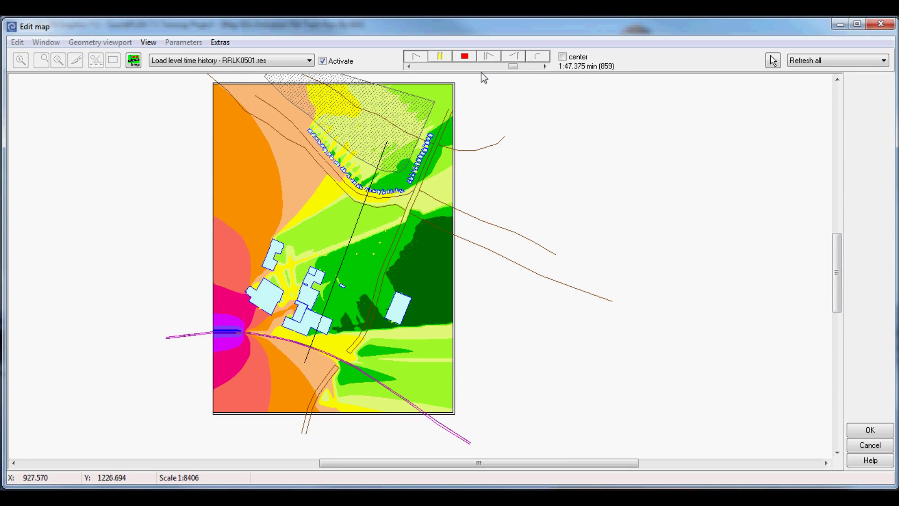
left_click_drag(515, 66, 418, 65)
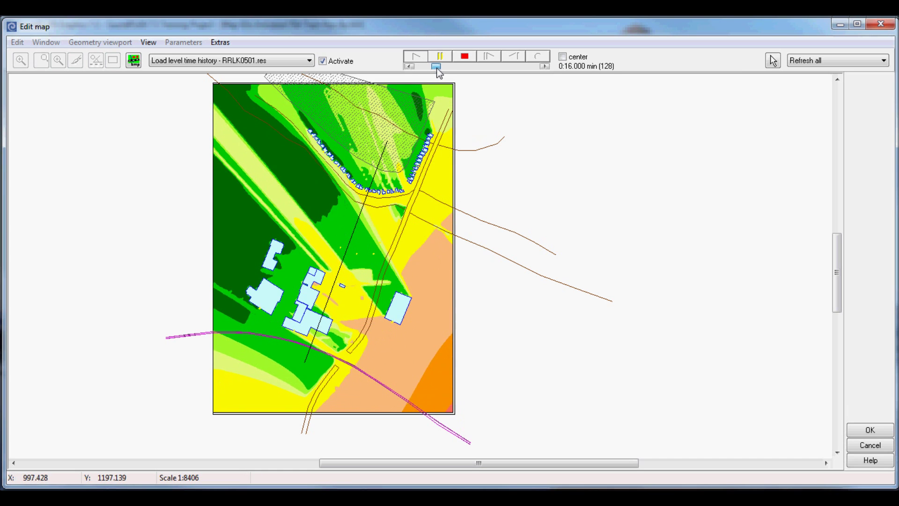
left_click_drag(433, 66, 459, 68)
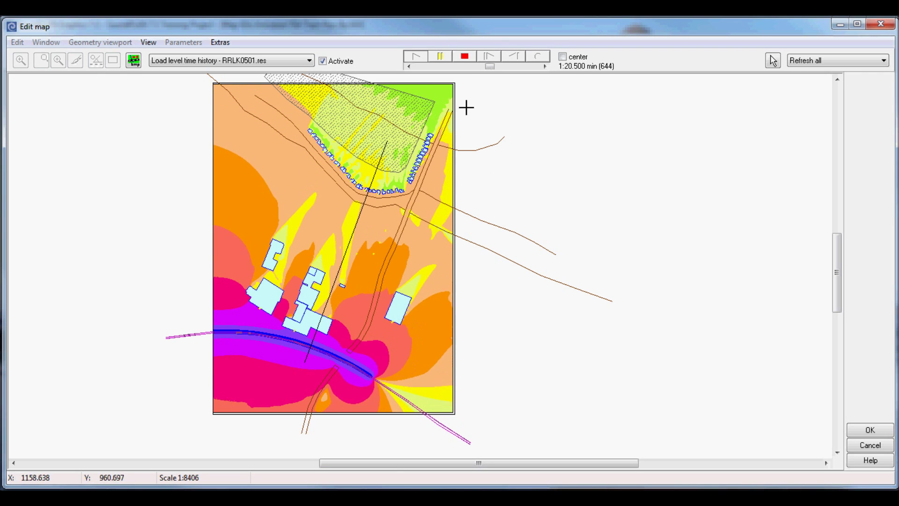
left_click(469, 56)
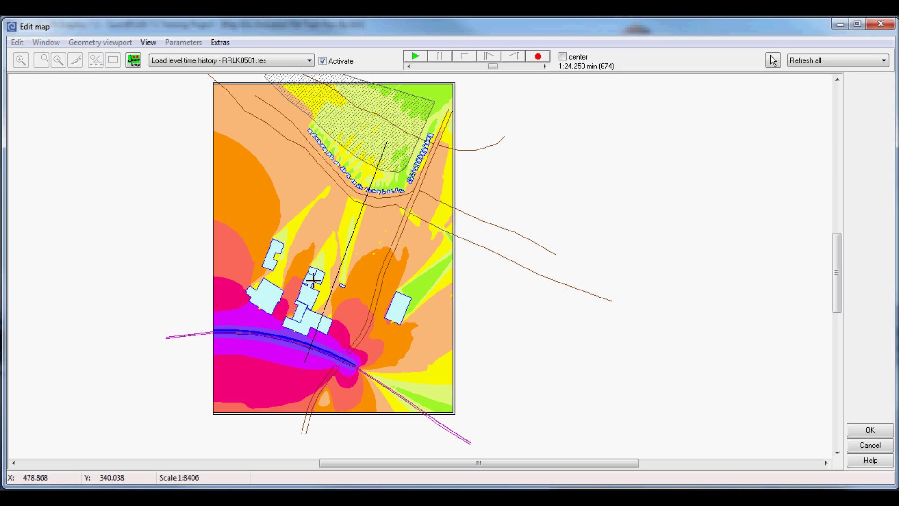
left_click(537, 57)
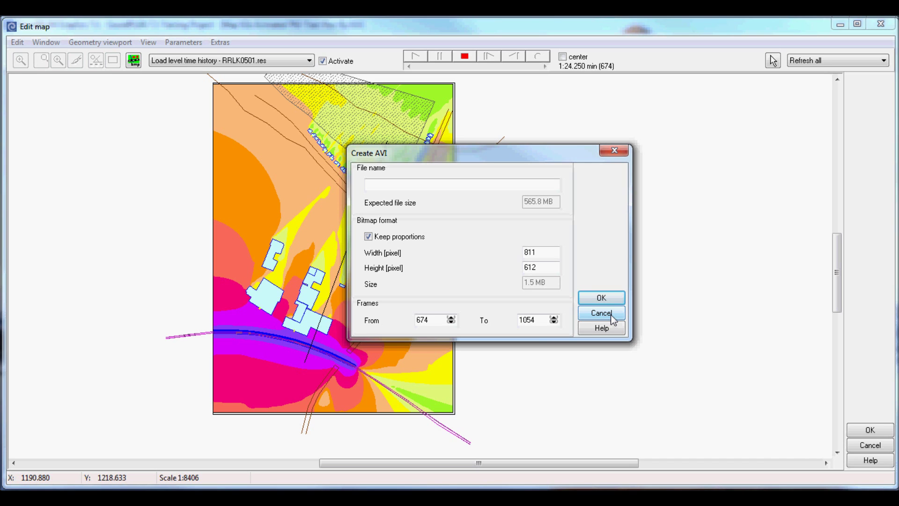
left_click(601, 313)
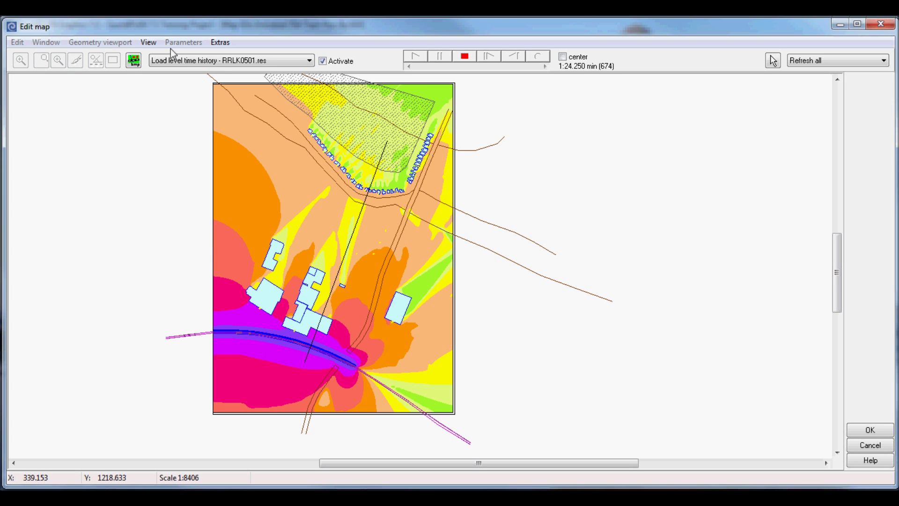
left_click(149, 43)
Switch to the 3D model view, zoom in, and play the pass-by animation
left_click(166, 84)
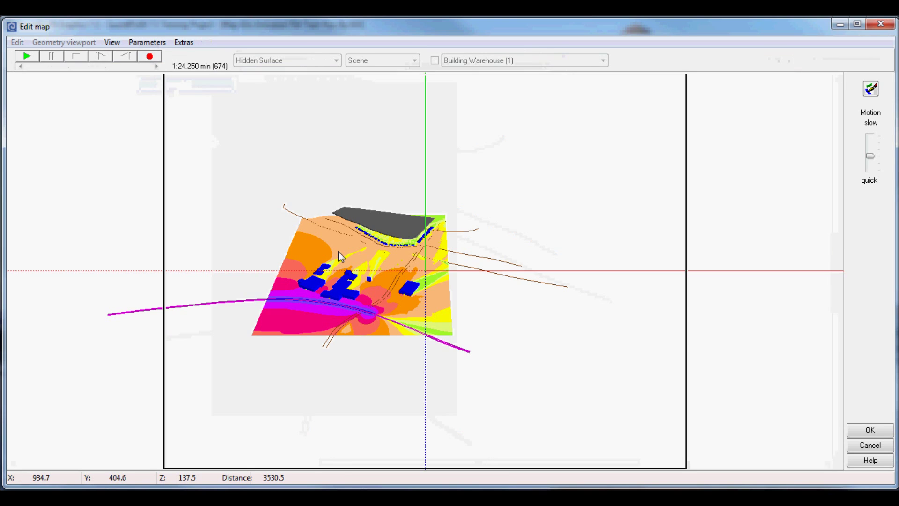
scroll(384, 316, "up", 5)
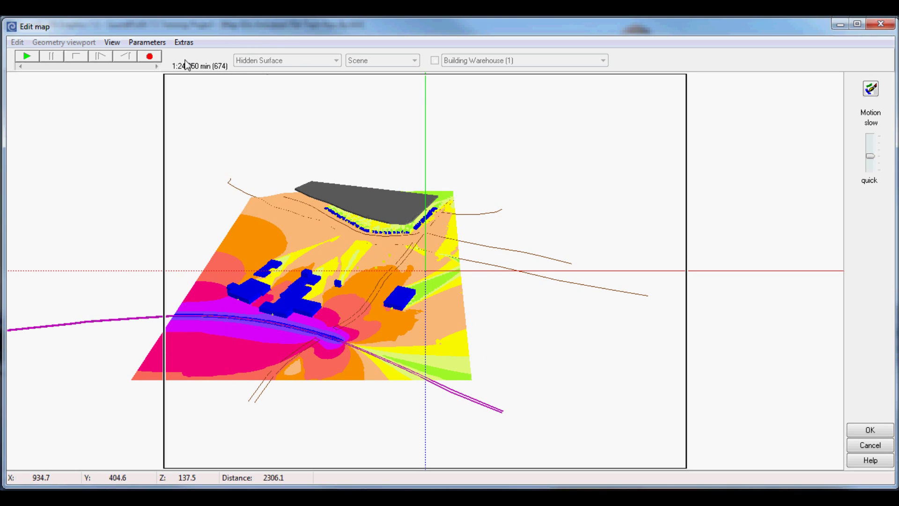
left_click(27, 57)
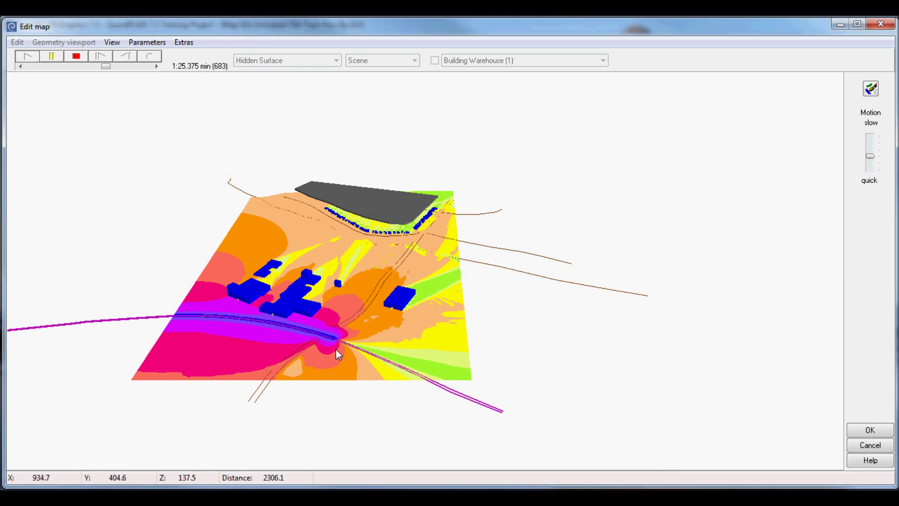